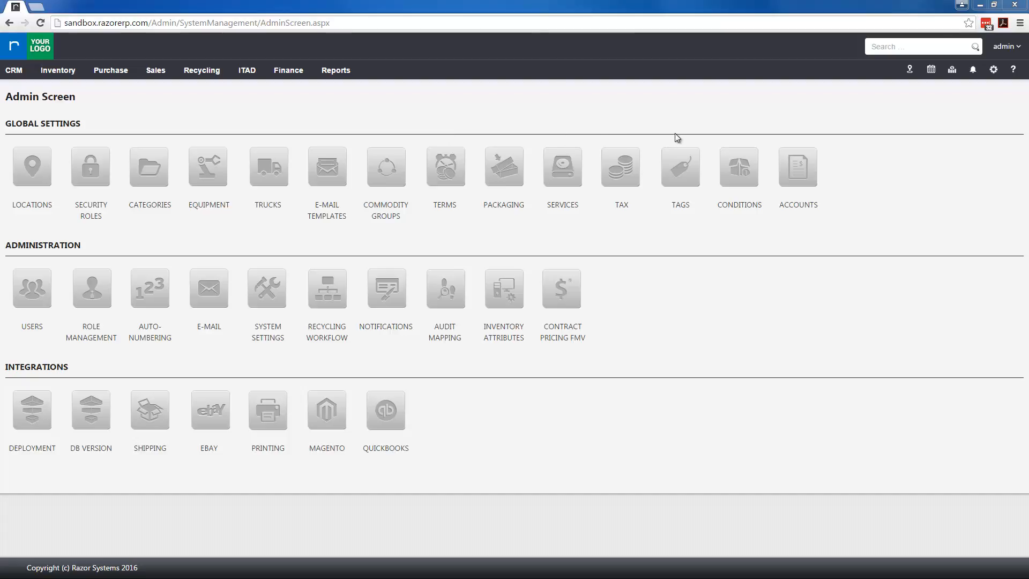
Open the Tags page from the global system settings and show 250 records per page.
left_click(994, 73)
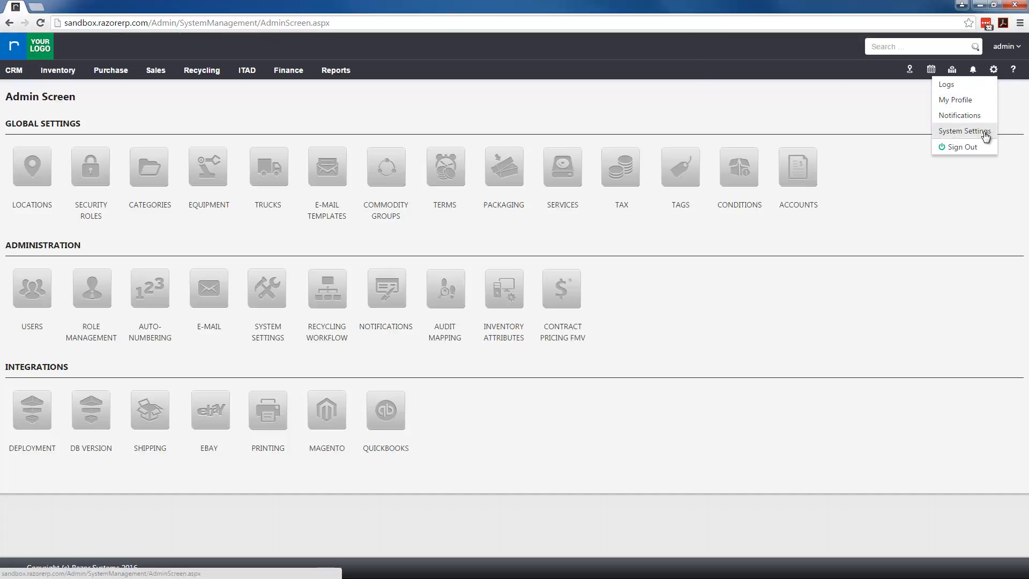
left_click(824, 119)
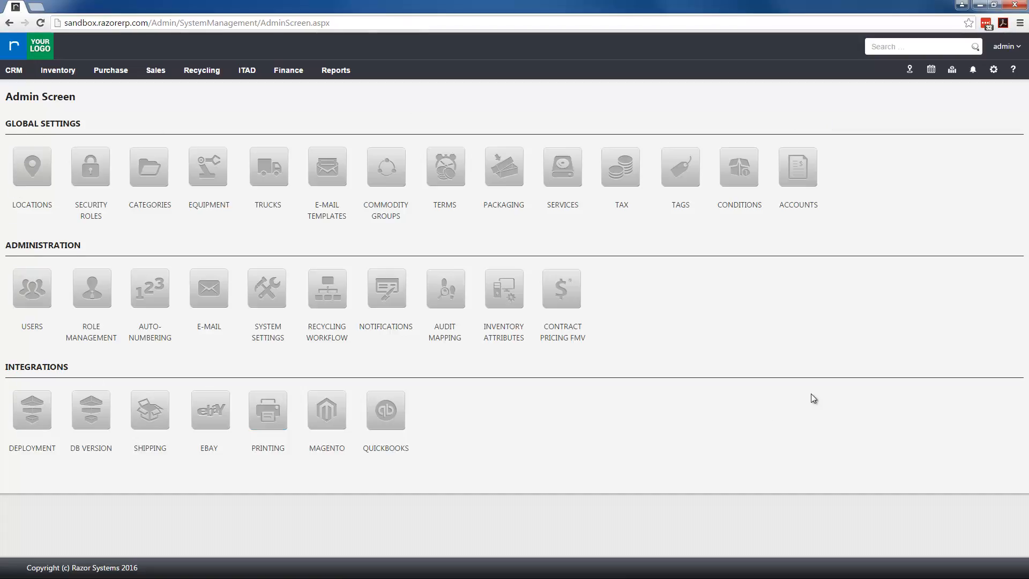
left_click(690, 183)
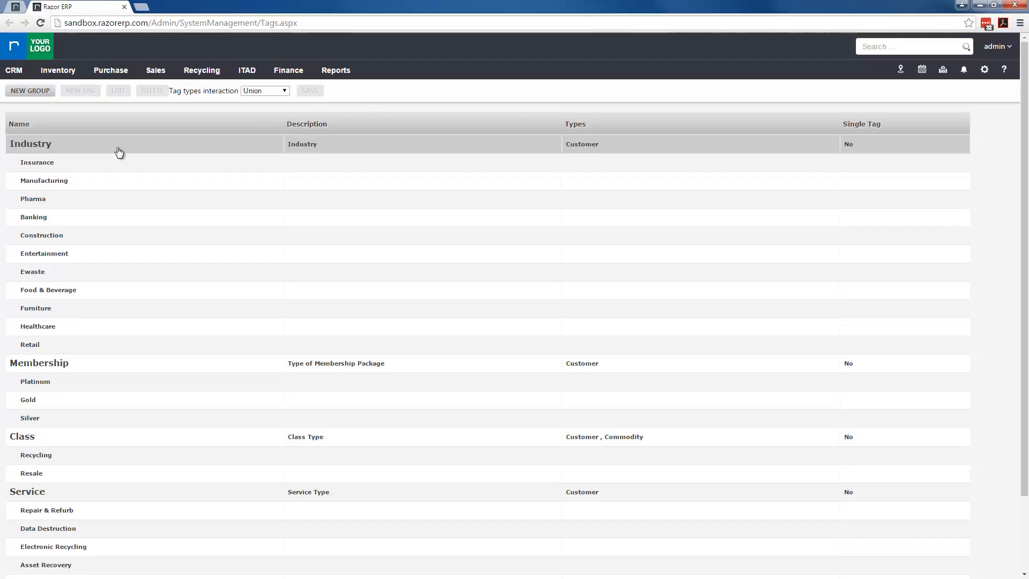
scroll(294, 500, "down", 2)
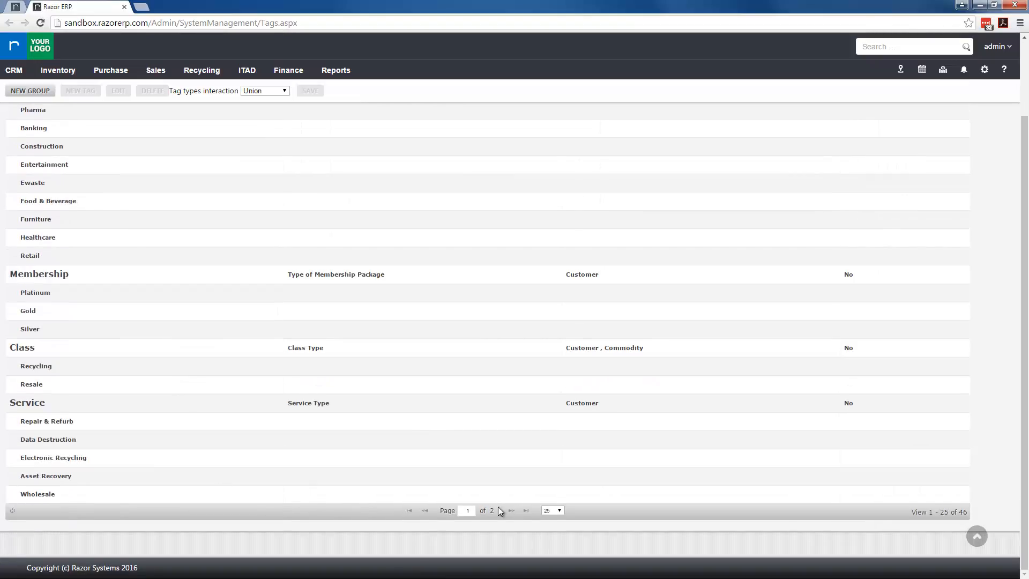
left_click(558, 511)
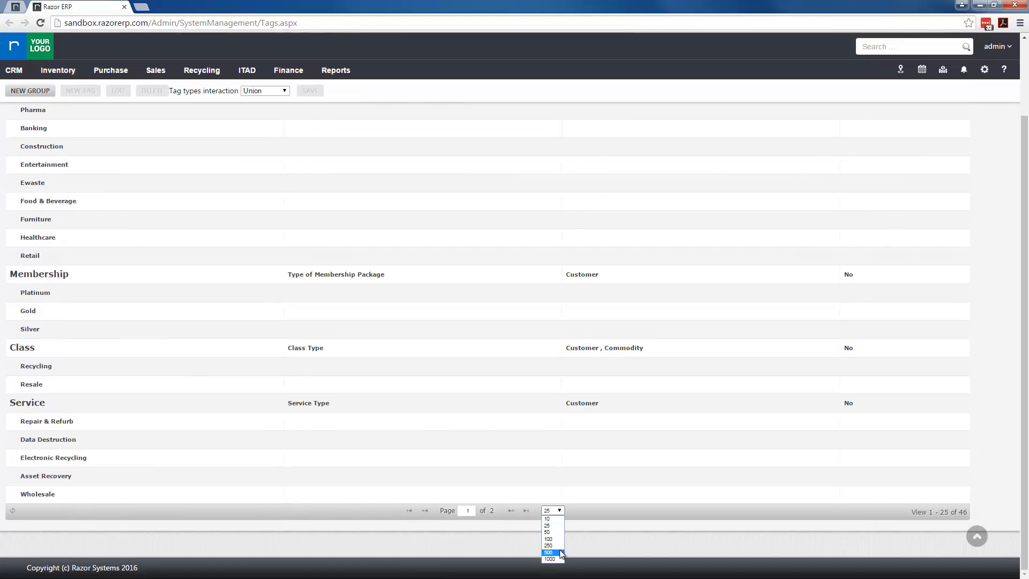
left_click(561, 532)
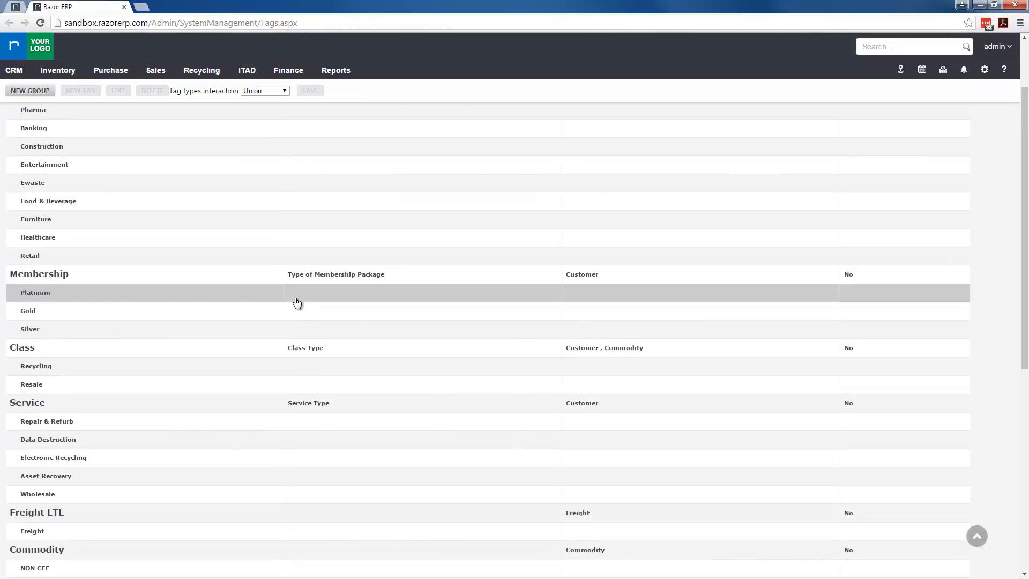
Examine the existing tag groups, their tags, assigned types and single-tag settings across the whole list.
scroll(294, 302, "down", 4)
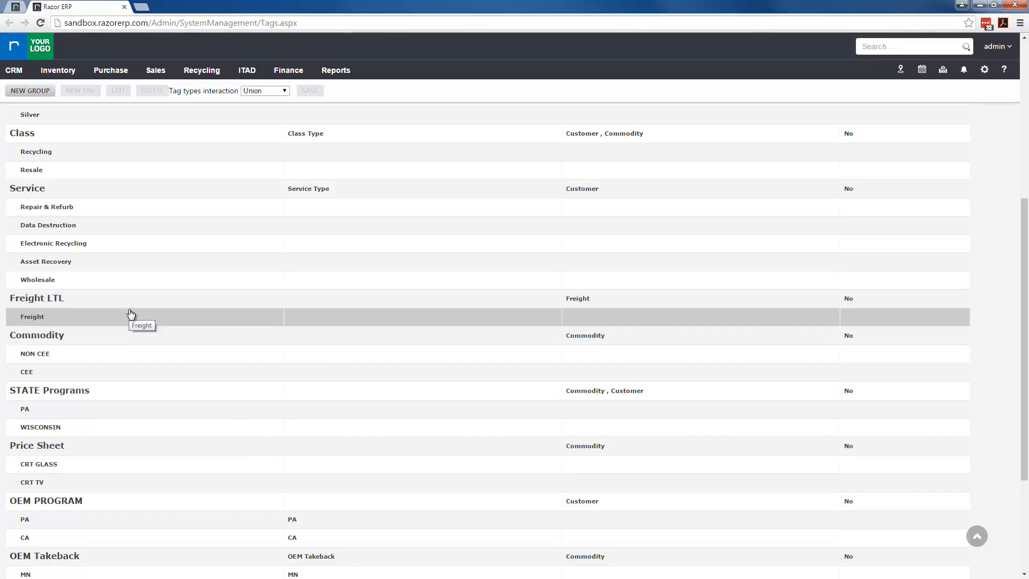
scroll(130, 313, "up", 5)
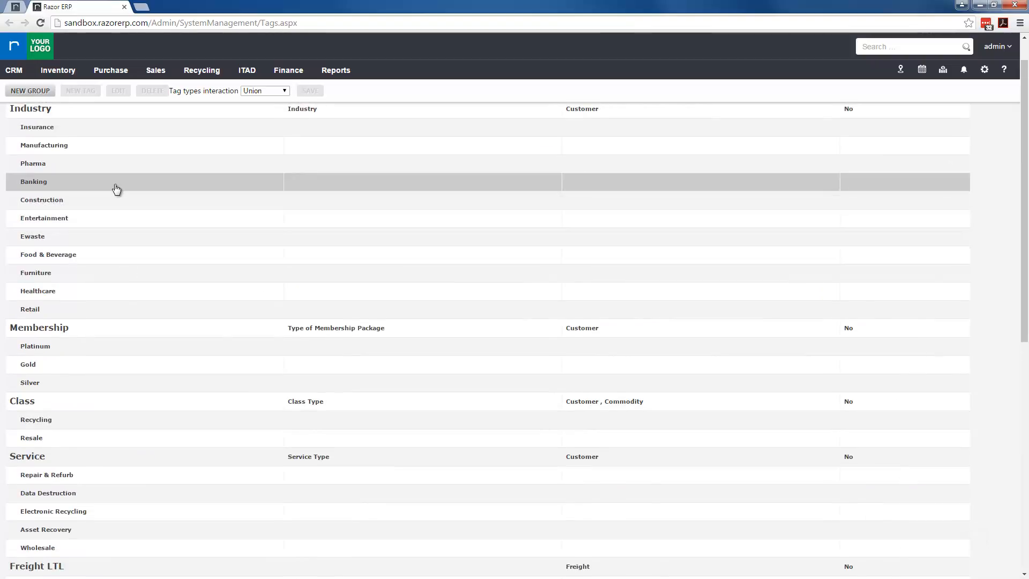
scroll(176, 290, "down", 2)
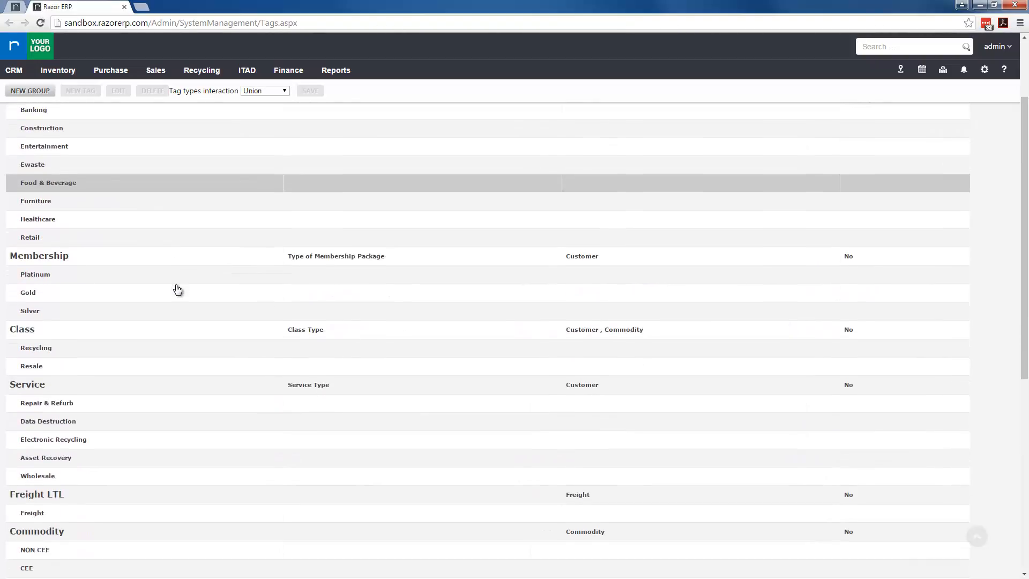
scroll(177, 290, "down", 3)
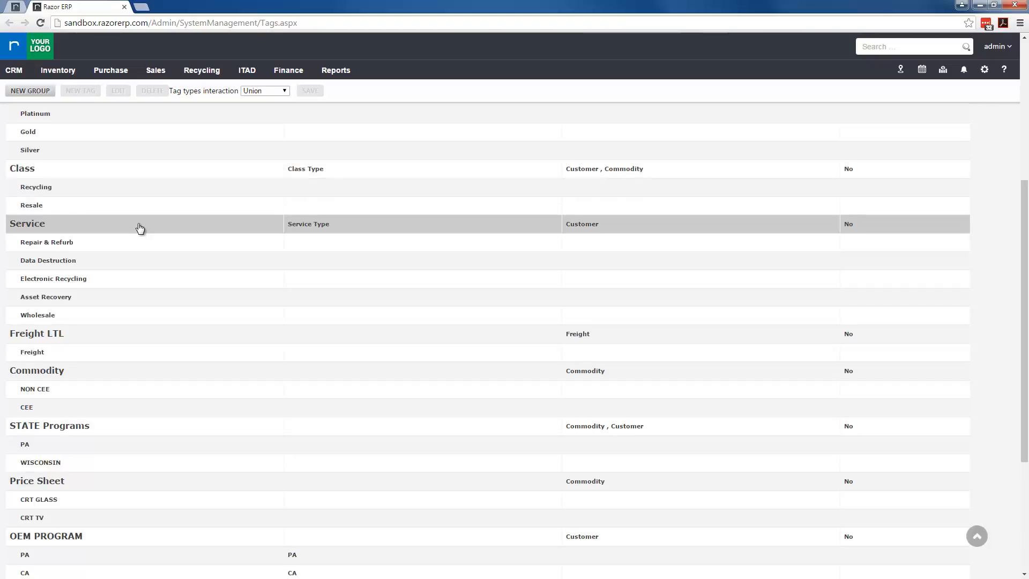
scroll(140, 229, "down", 3)
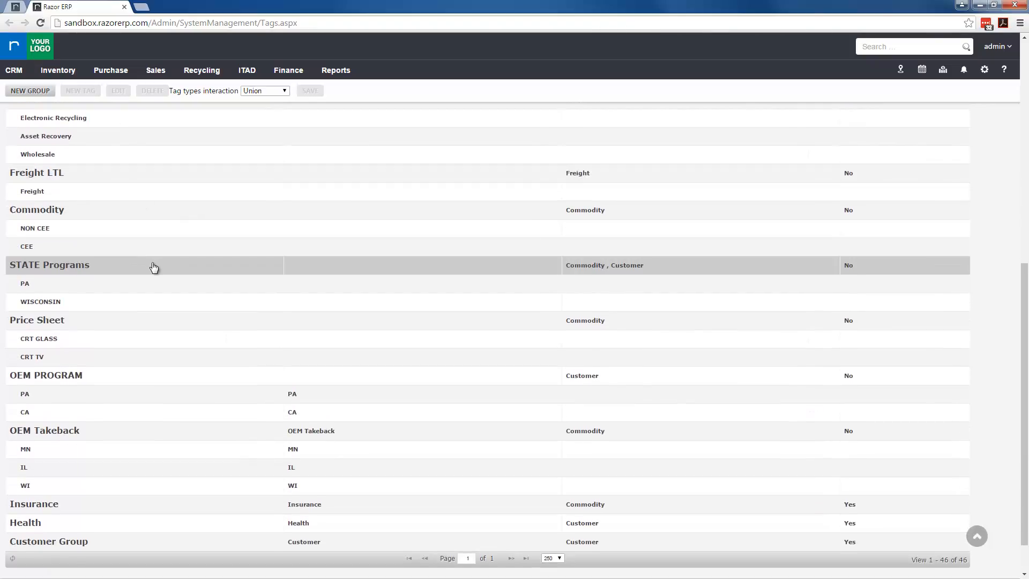
scroll(159, 316, "down", 1)
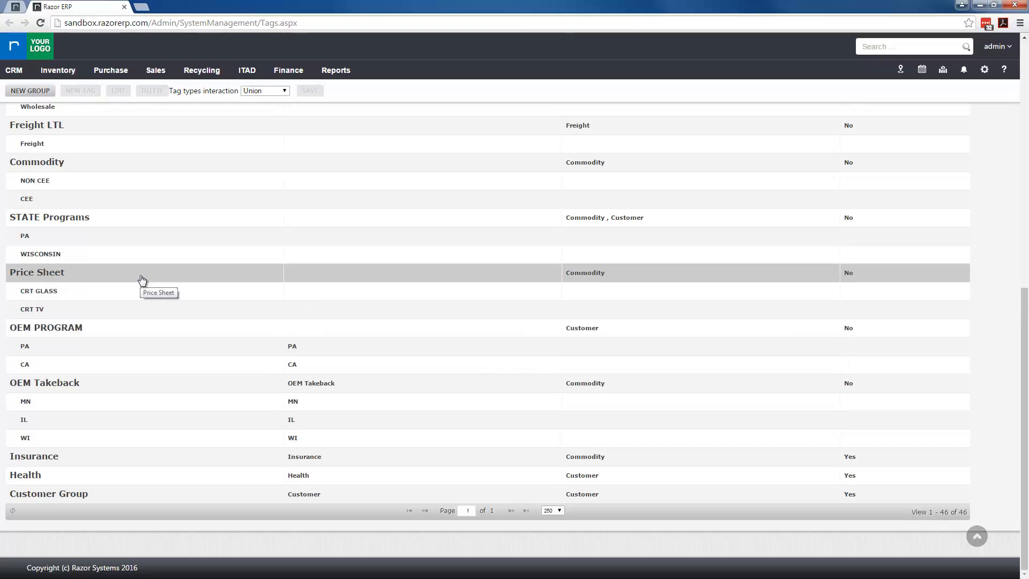
scroll(142, 279, "up", 7)
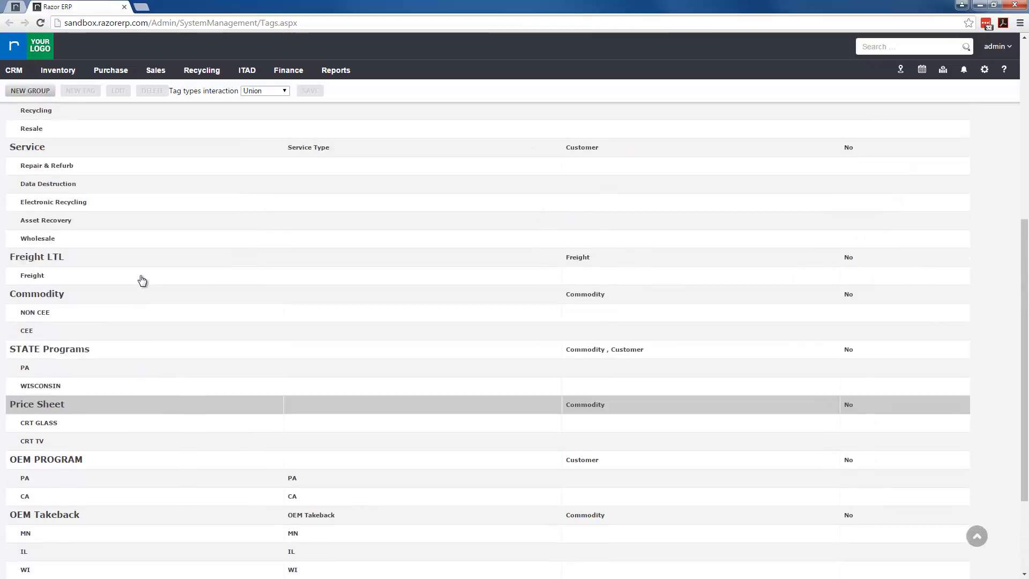
scroll(142, 280, "up", 2)
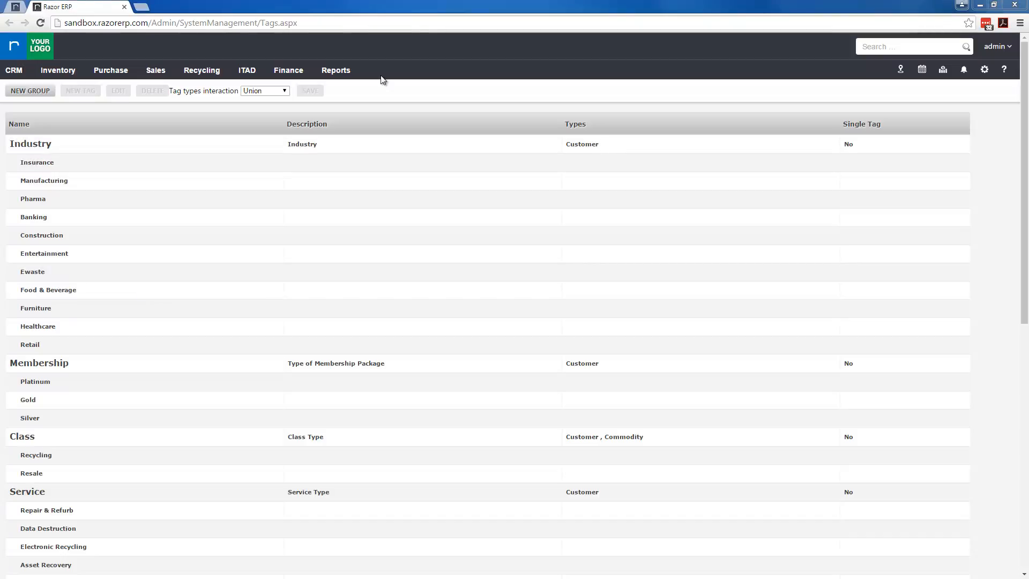
Create a tag group named Interests with the description Interest and the tag type Customer, leaving Single Tag off.
left_click(28, 91)
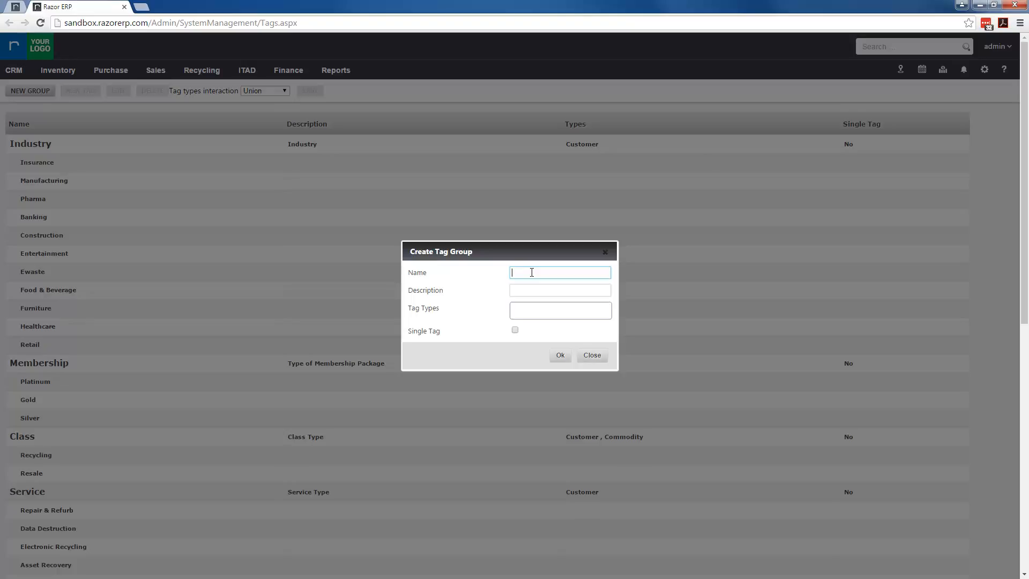
type("Interests")
left_click(531, 289)
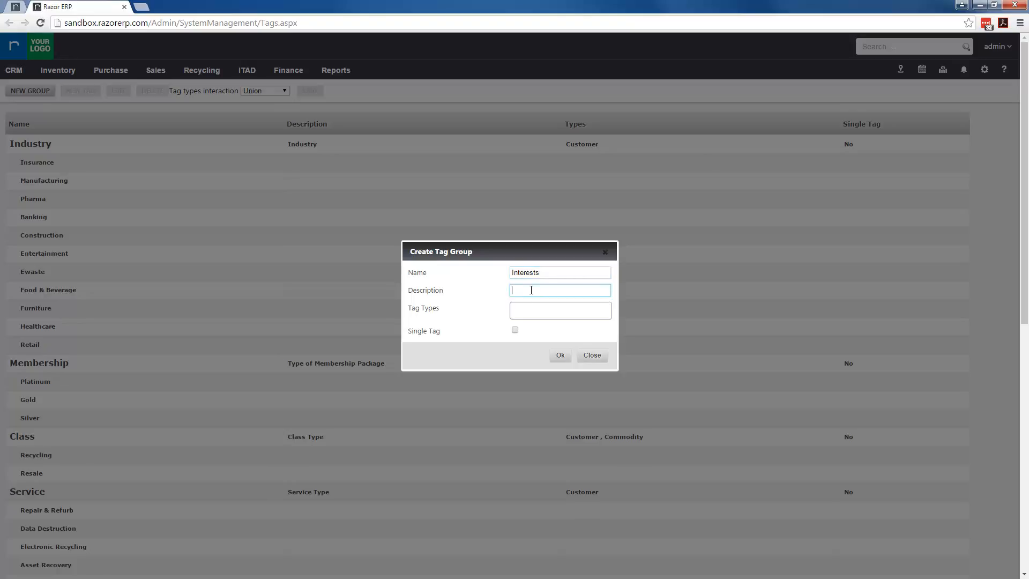
type("Interest")
left_click(531, 311)
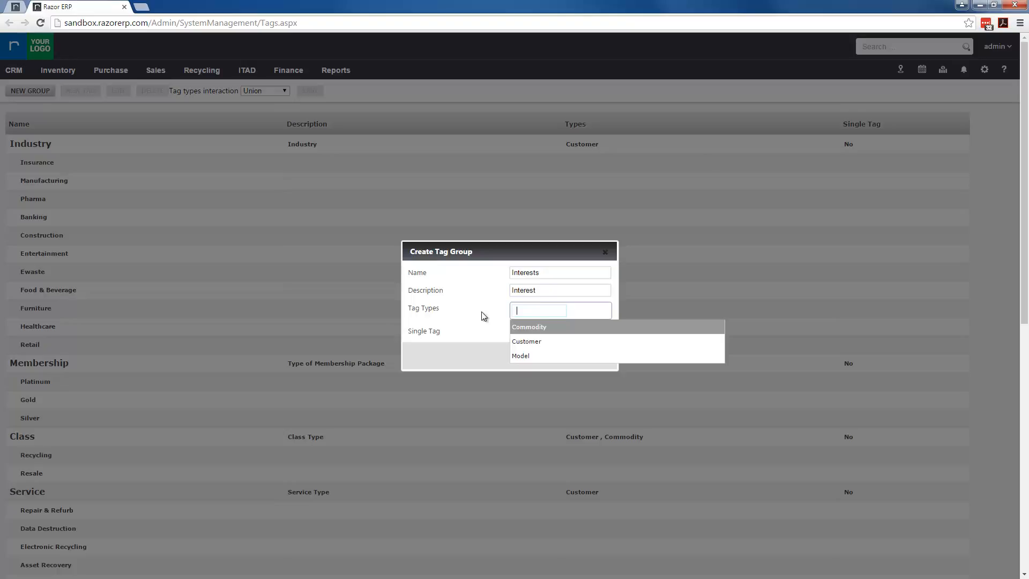
left_click(574, 344)
left_click(477, 355)
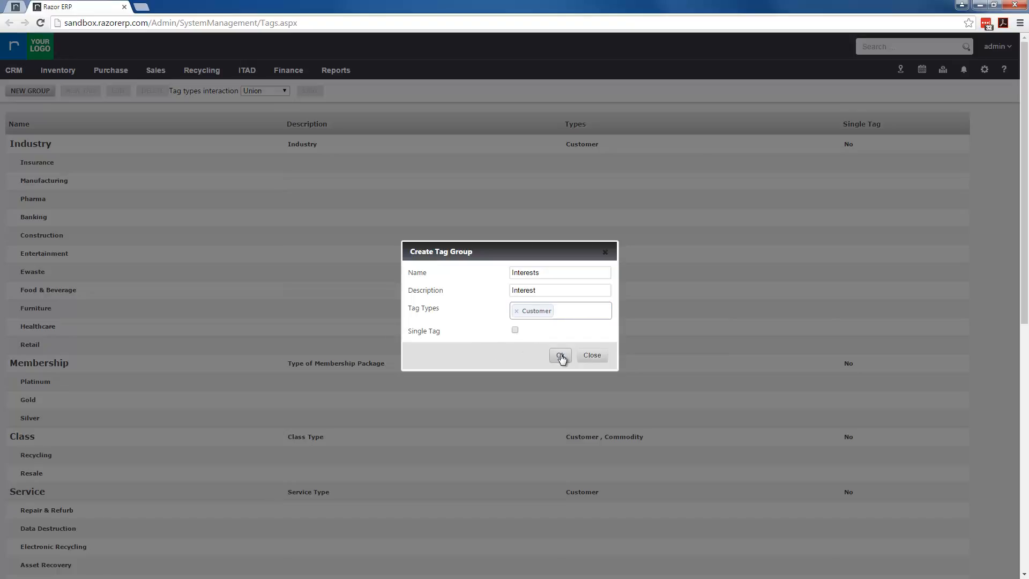
left_click(560, 356)
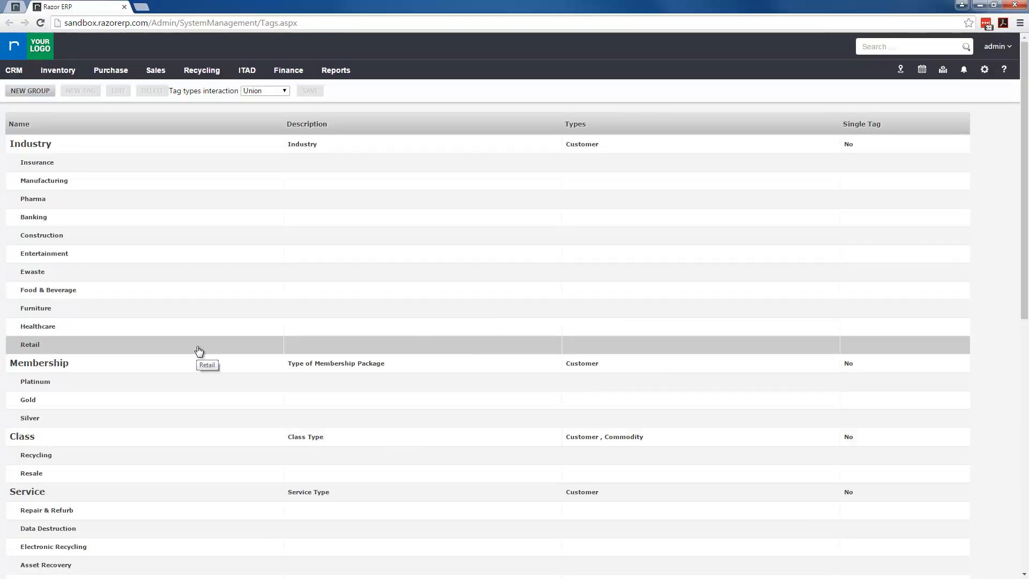
Begin a new tag in the Interests group with ITAD as both its name and description.
scroll(199, 351, "down", 10)
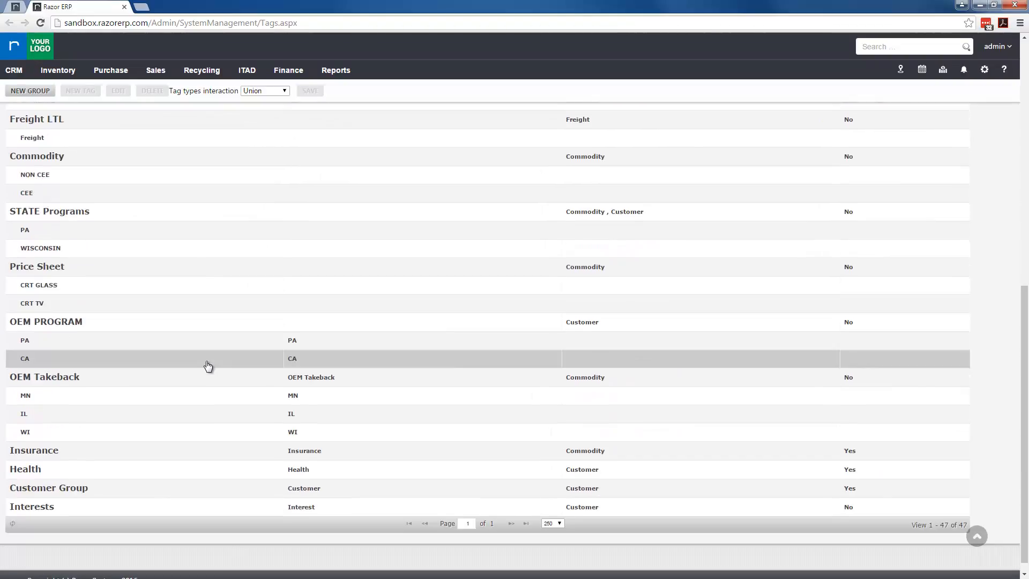
left_click(120, 507)
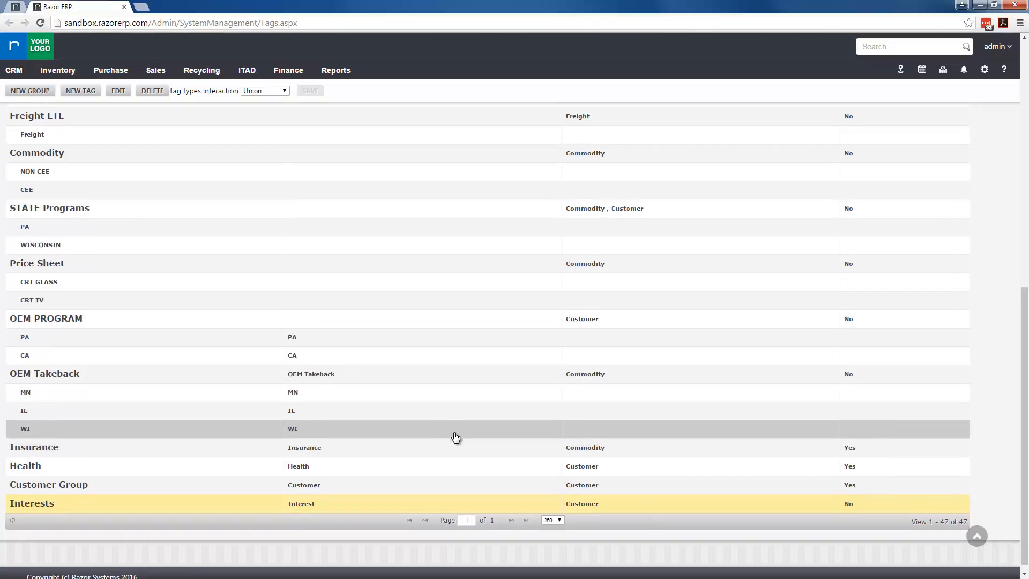
scroll(455, 436, "down", 1)
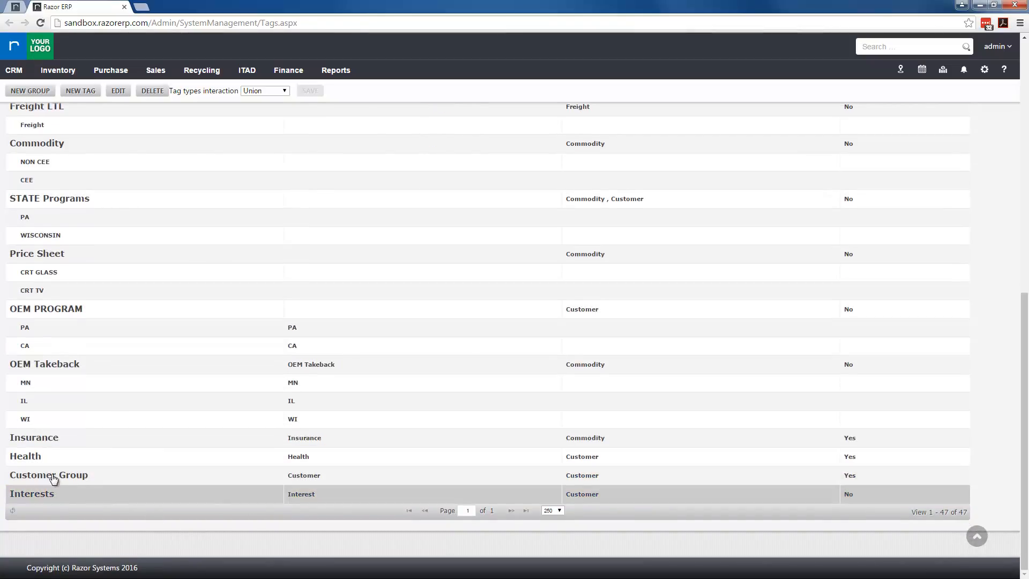
left_click(86, 91)
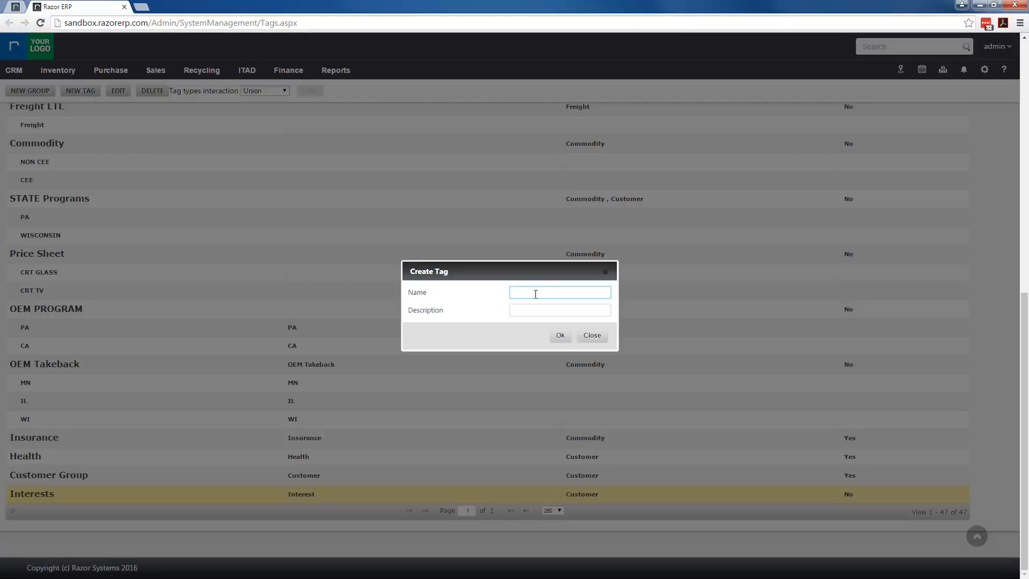
type("ITAD")
key("Tab")
type("ITAD")
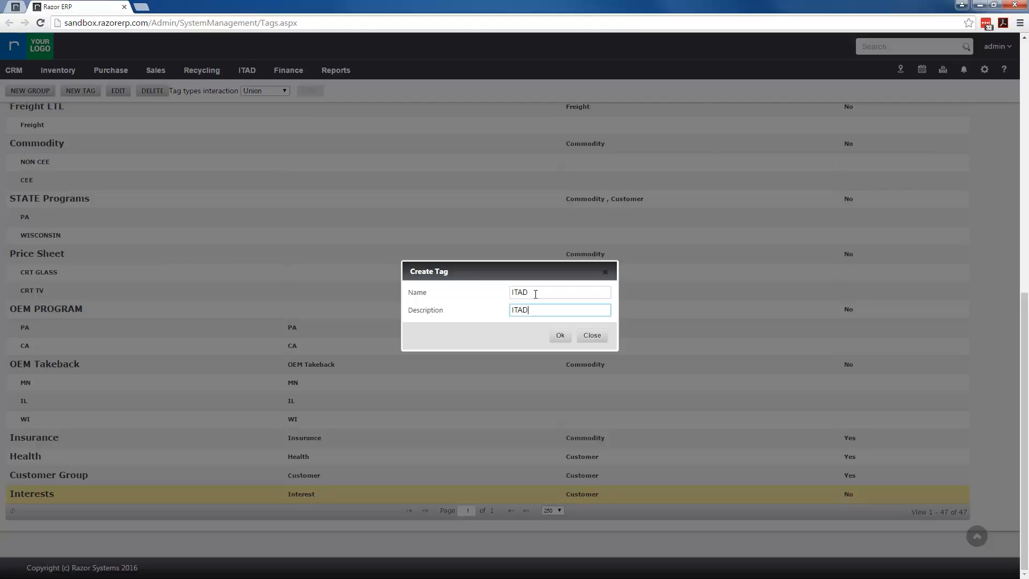
Extend the new tag's name and description to ITAD Services and save the tag.
left_click(535, 294)
type("Se")
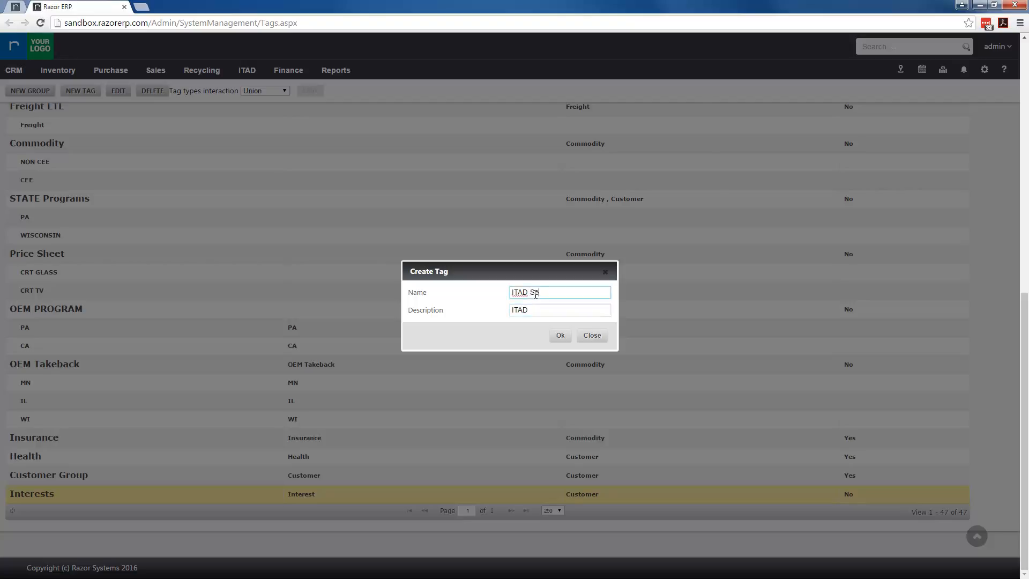
type("rvices")
left_click(549, 309)
left_click(549, 309)
type("Ser")
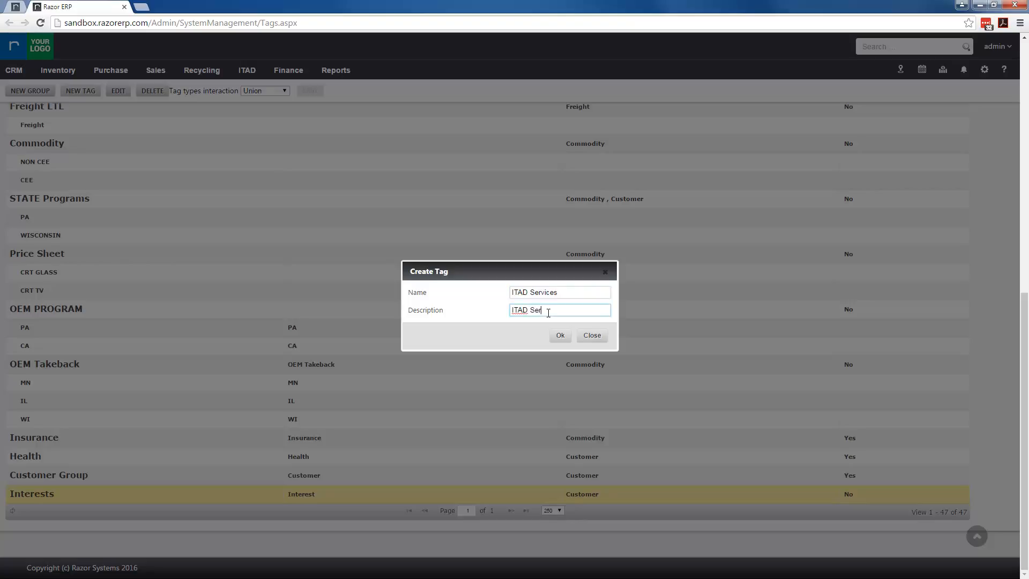
type("vices")
left_click(560, 335)
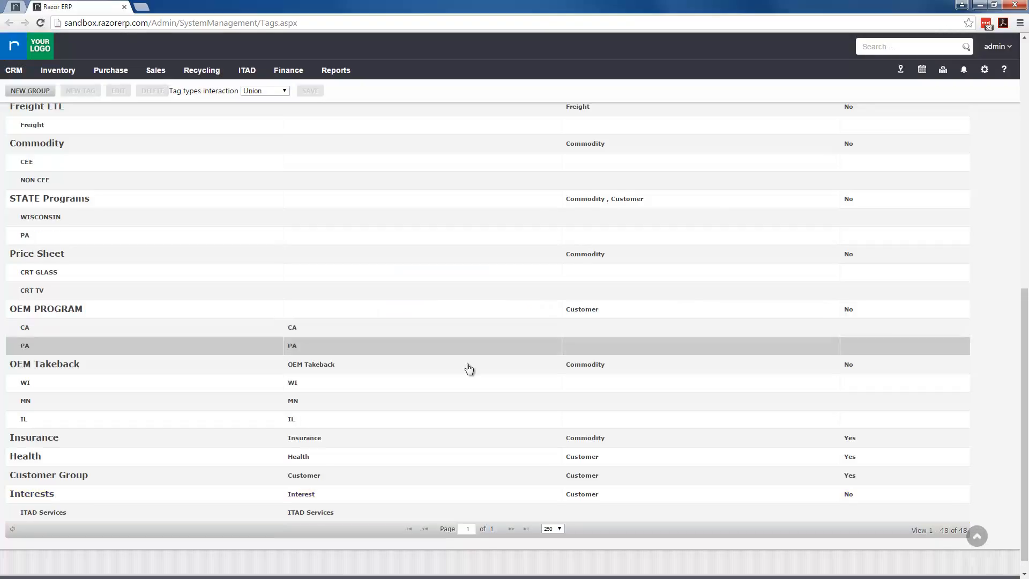
Add a second tag to the Interests group with Data Destruction as its name and description.
scroll(214, 493, "down", 1)
left_click(127, 491)
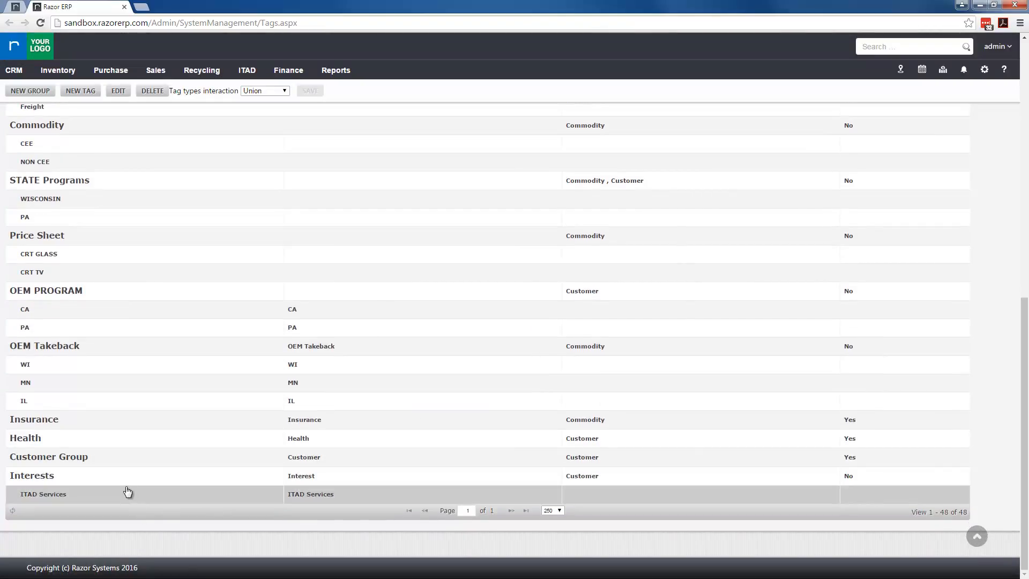
left_click(127, 491)
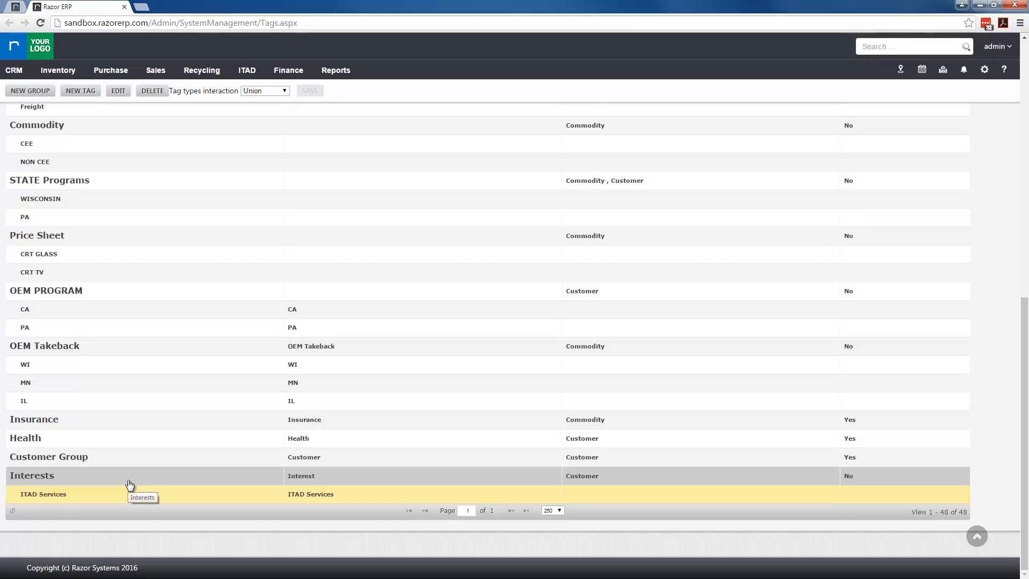
left_click(90, 91)
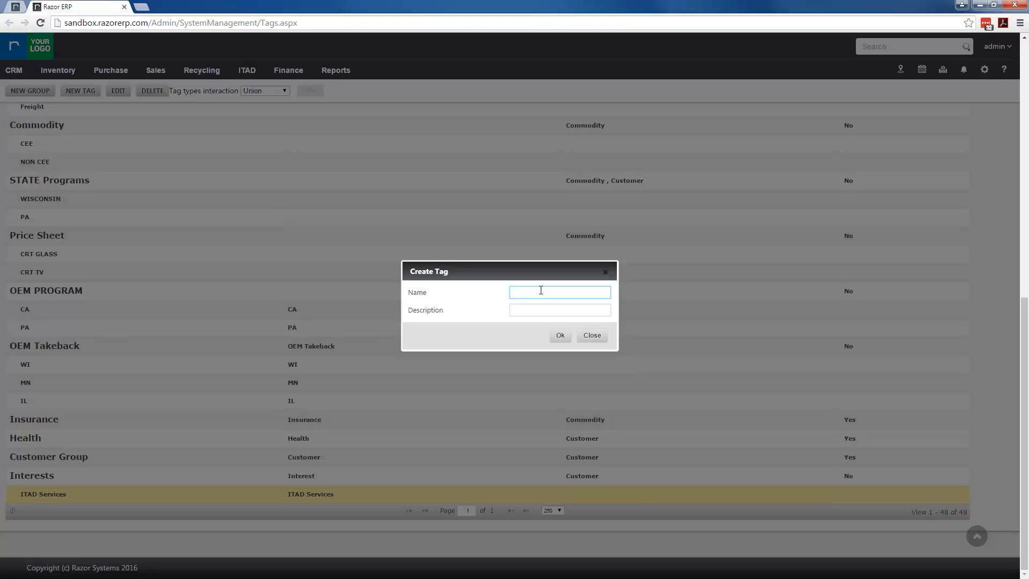
type("Data Destruction")
key("Tab")
type("Data ")
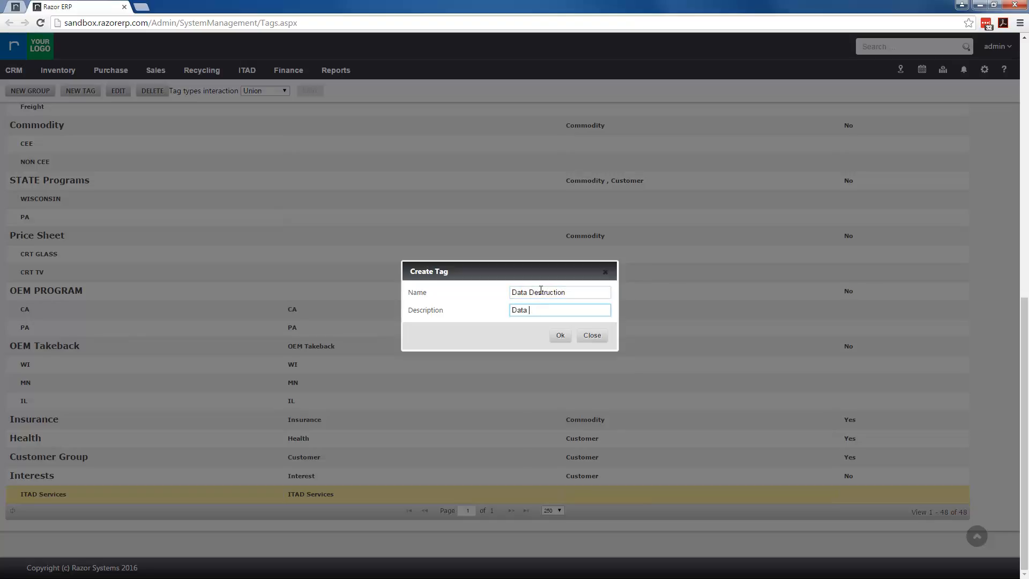
type("Destruction")
left_click(568, 341)
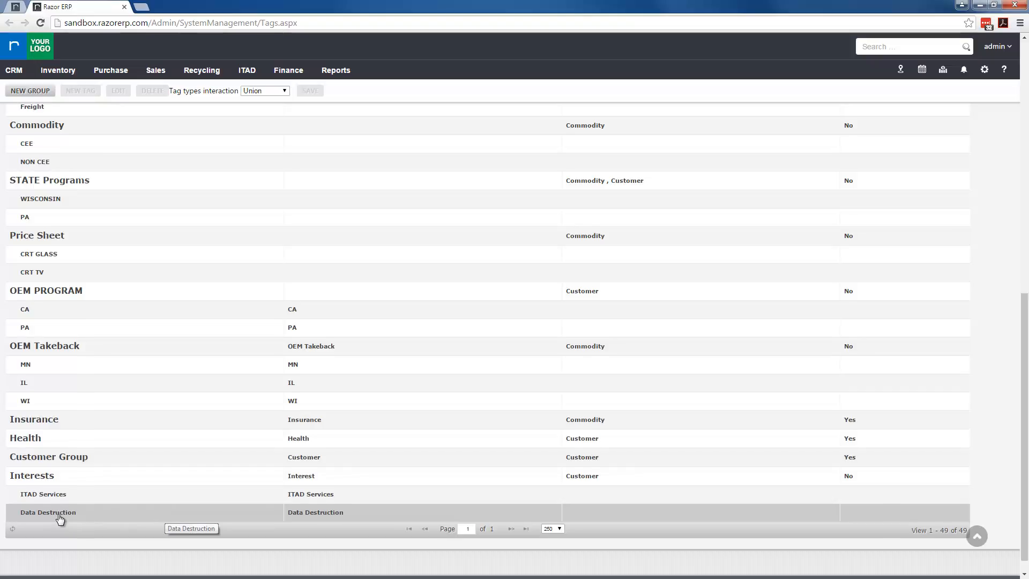
scroll(60, 519, "down", 1)
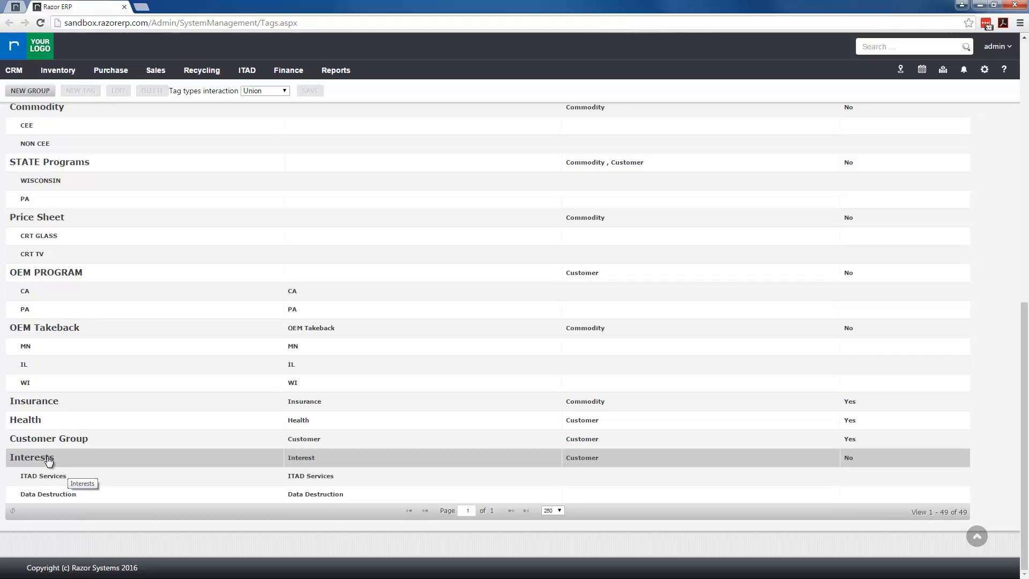
Return to the Admin Screen browser tab and open the CRM accounts list there.
left_click(15, 7)
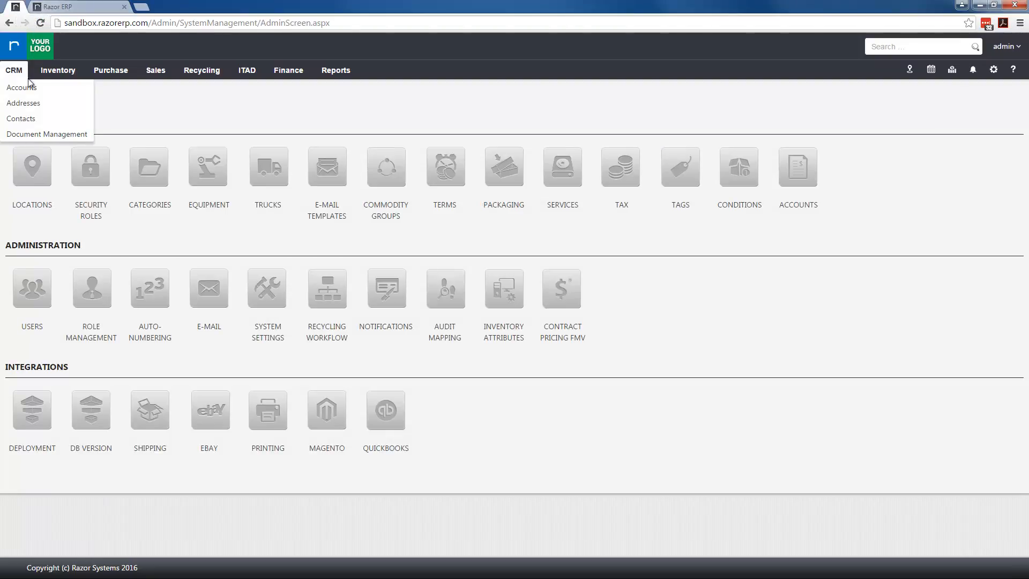
left_click(28, 85)
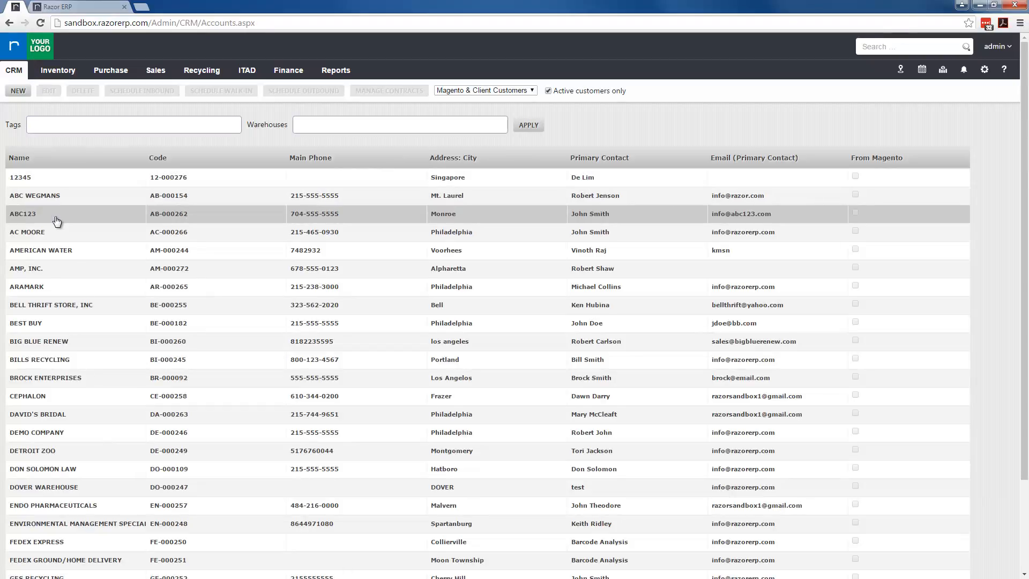
Add the Interests/ITAD Services tag to the ABC123 account, then save and close the account.
double_click(56, 220)
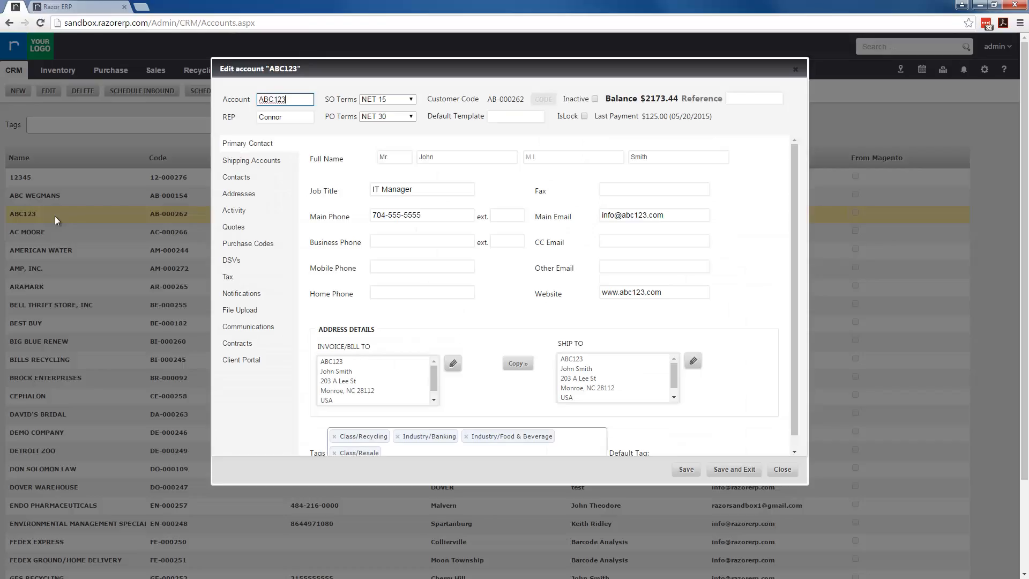
left_click(434, 450)
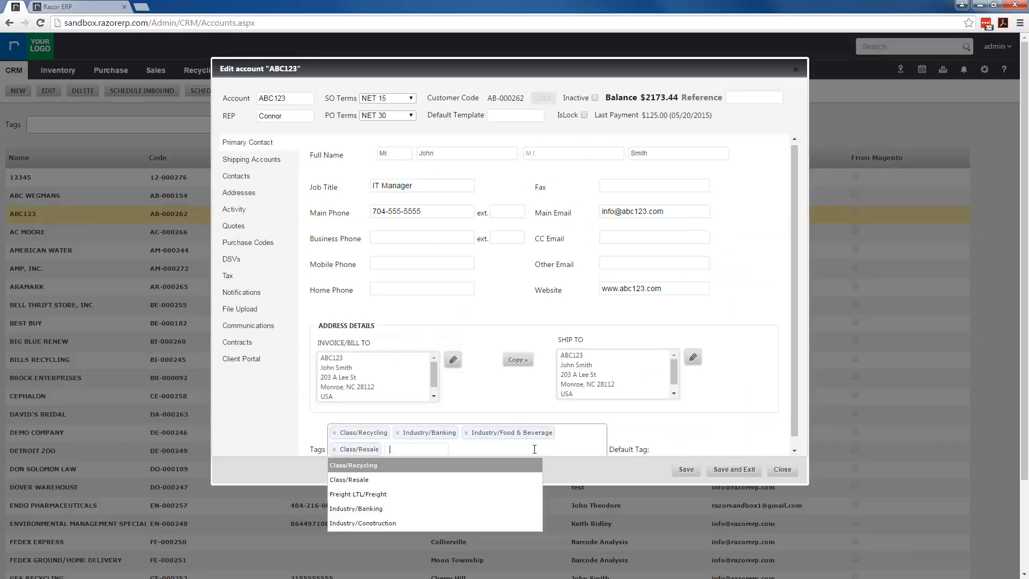
scroll(606, 464, "down", 1)
scroll(607, 465, "down", 3)
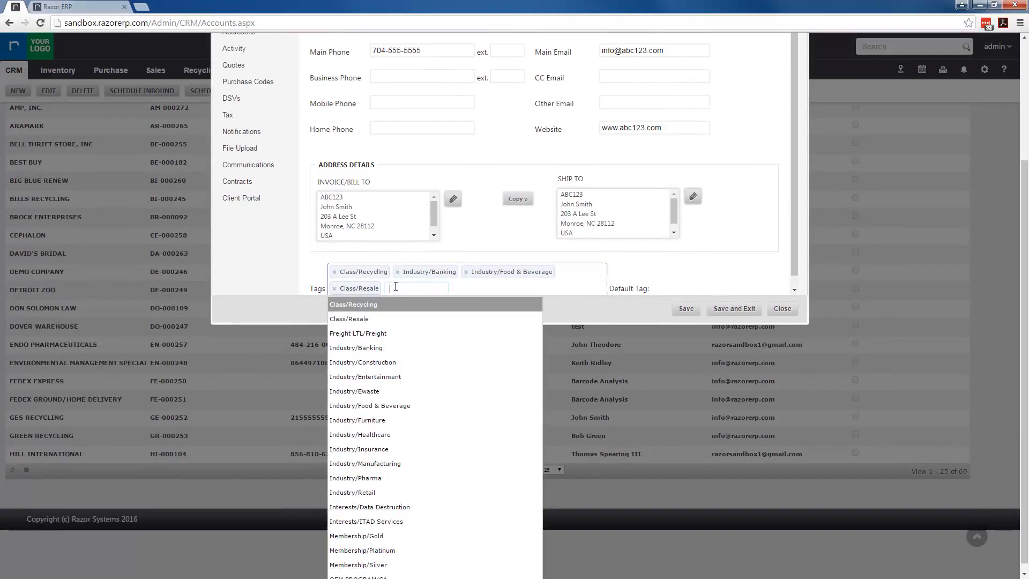
type("int")
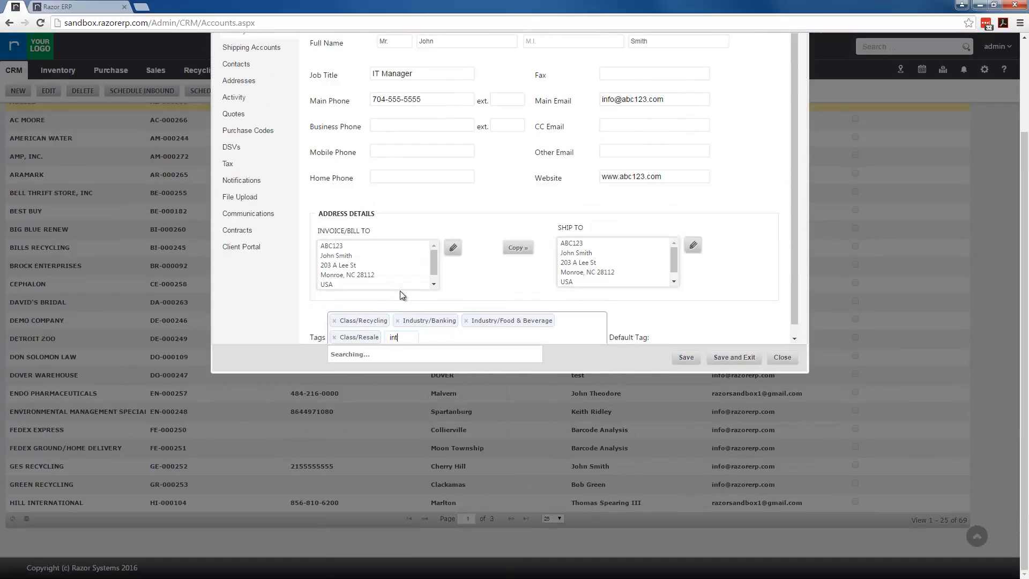
type("erest")
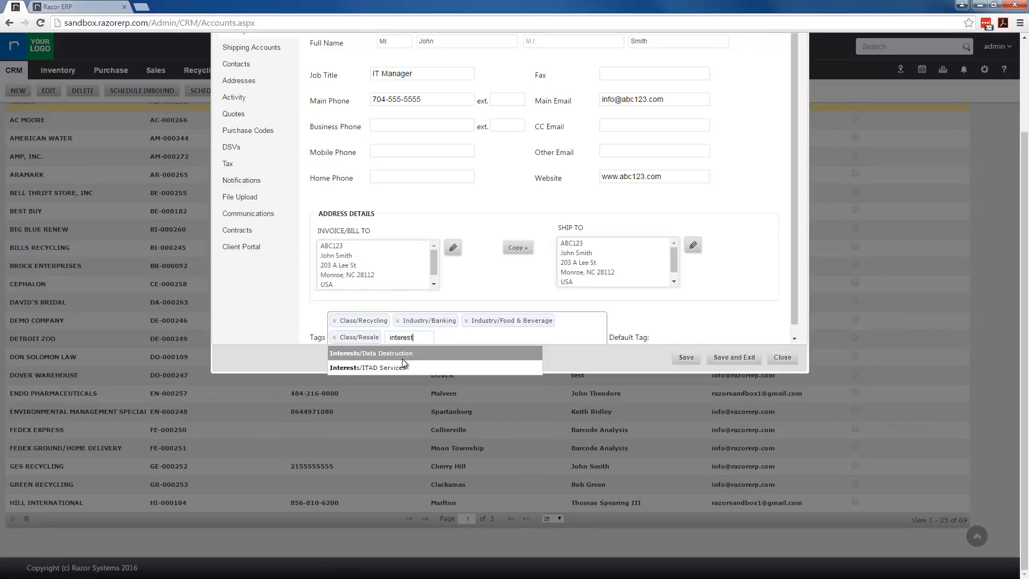
left_click(449, 369)
left_click(722, 317)
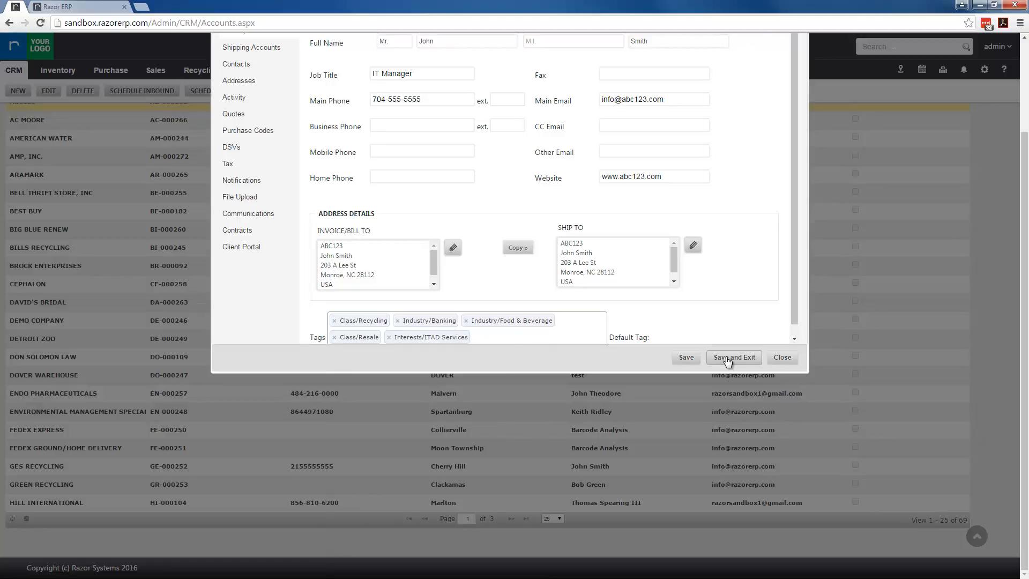
left_click(728, 360)
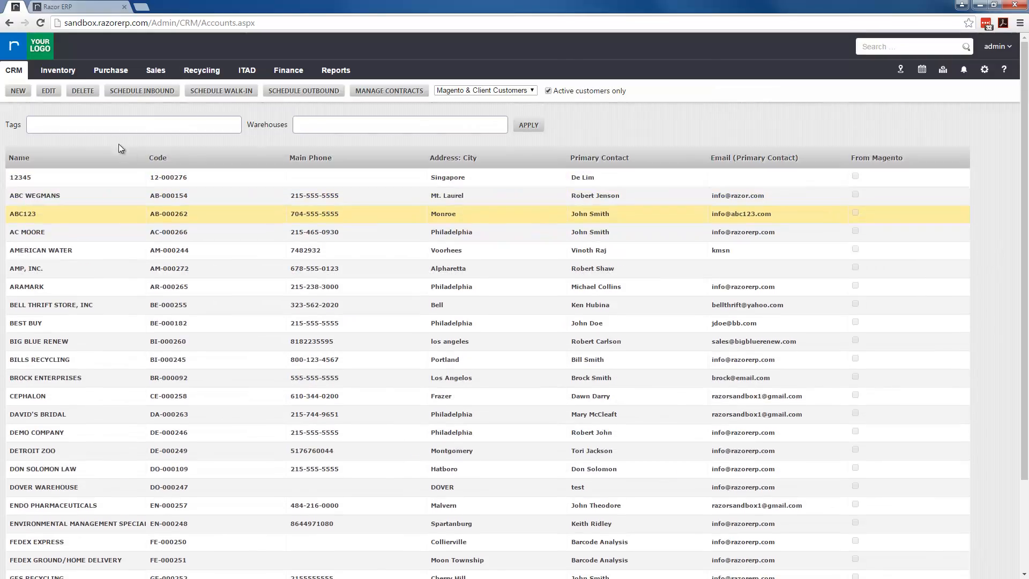
Filter the customer accounts list by the Interests/ITAD Services tag.
left_click(94, 124)
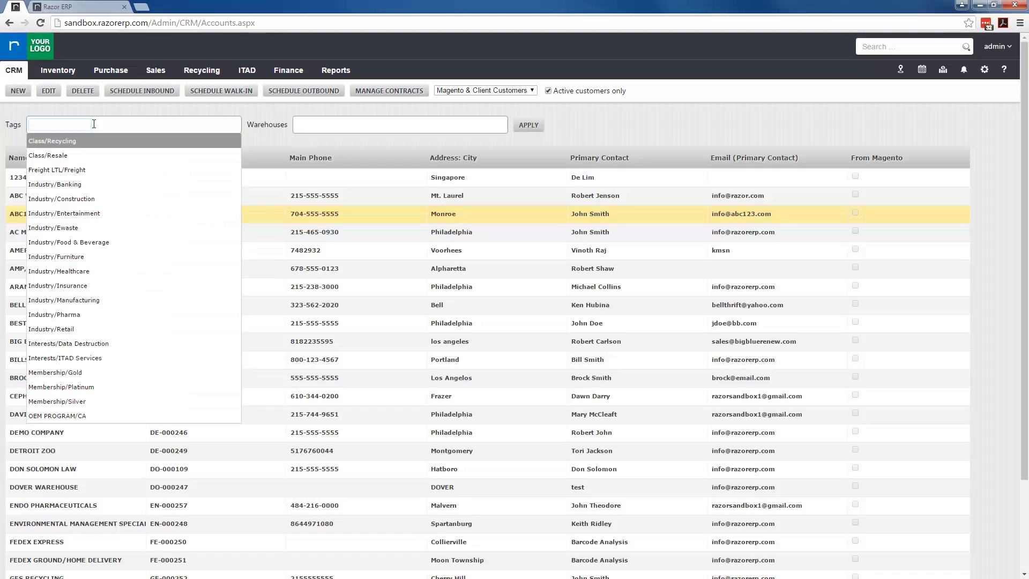
type("interest")
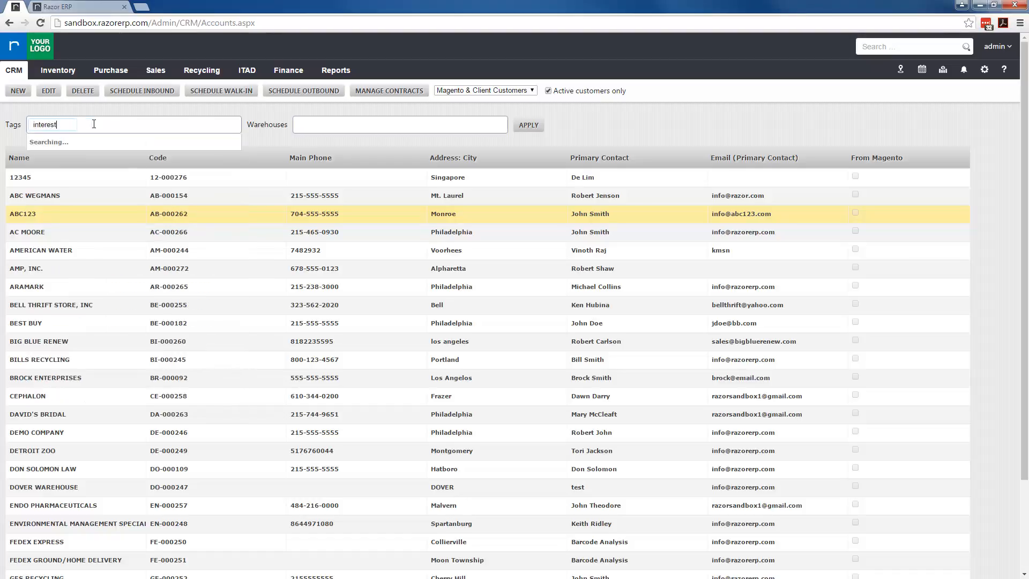
left_click(69, 156)
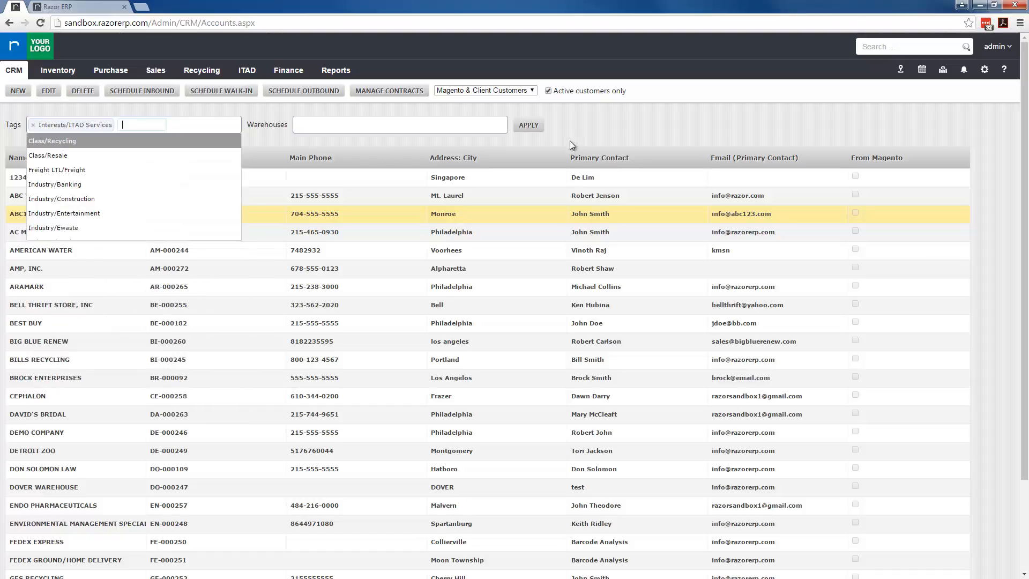
left_click(534, 125)
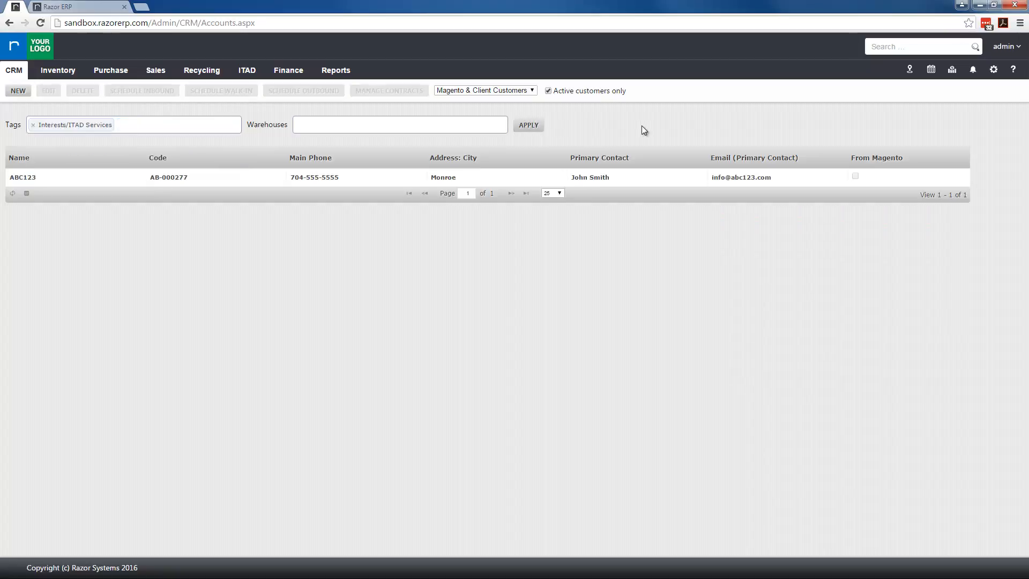
Export the filtered accounts list to Excel, view the downloaded workbook, and close it again.
left_click(27, 194)
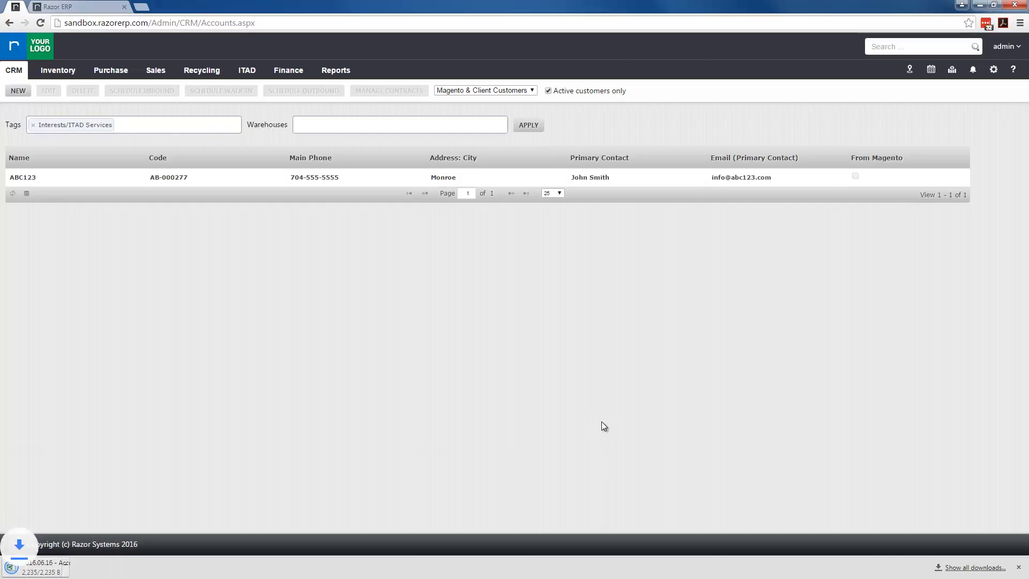
left_click(50, 571)
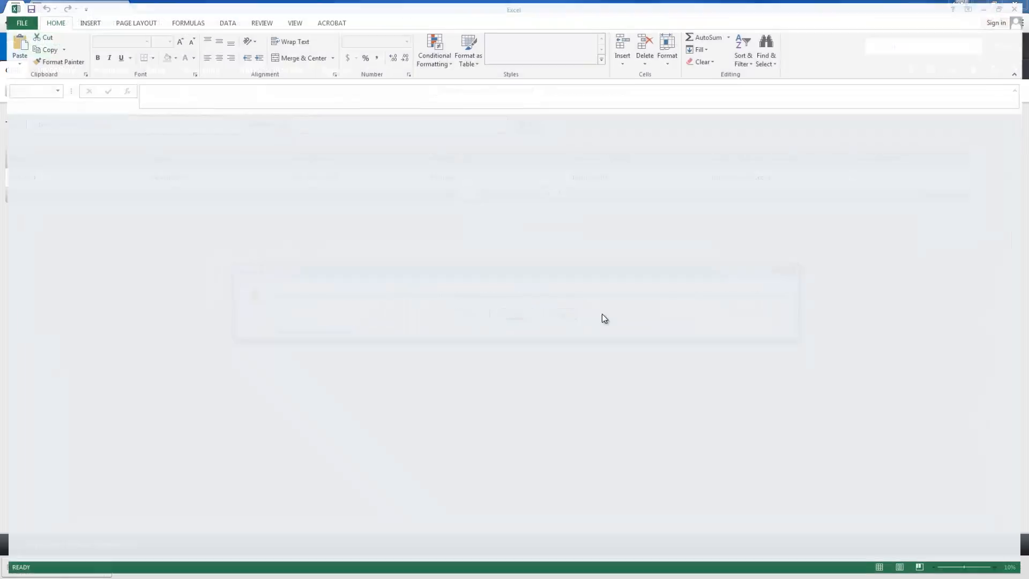
left_click(472, 315)
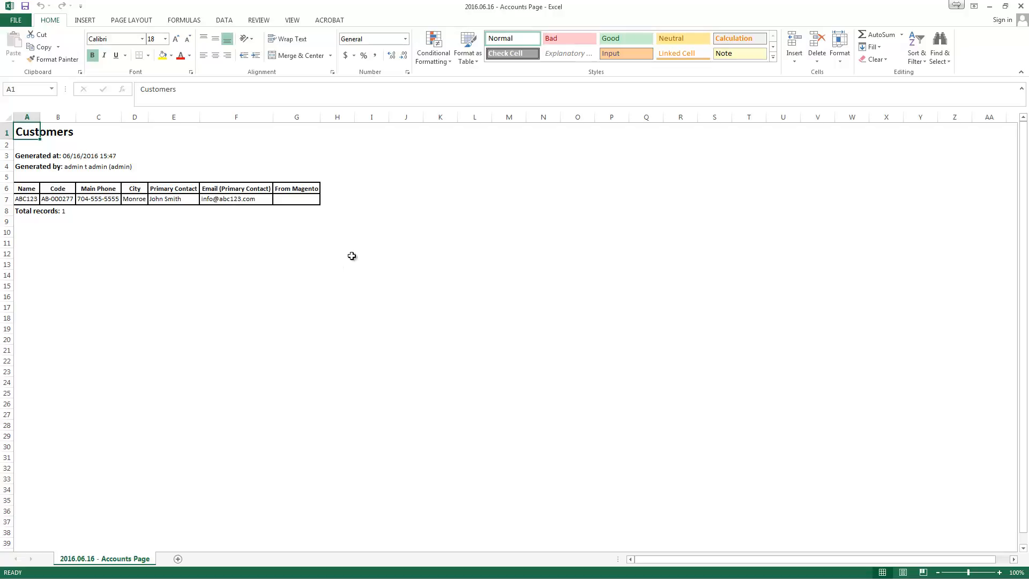
left_click(1019, 8)
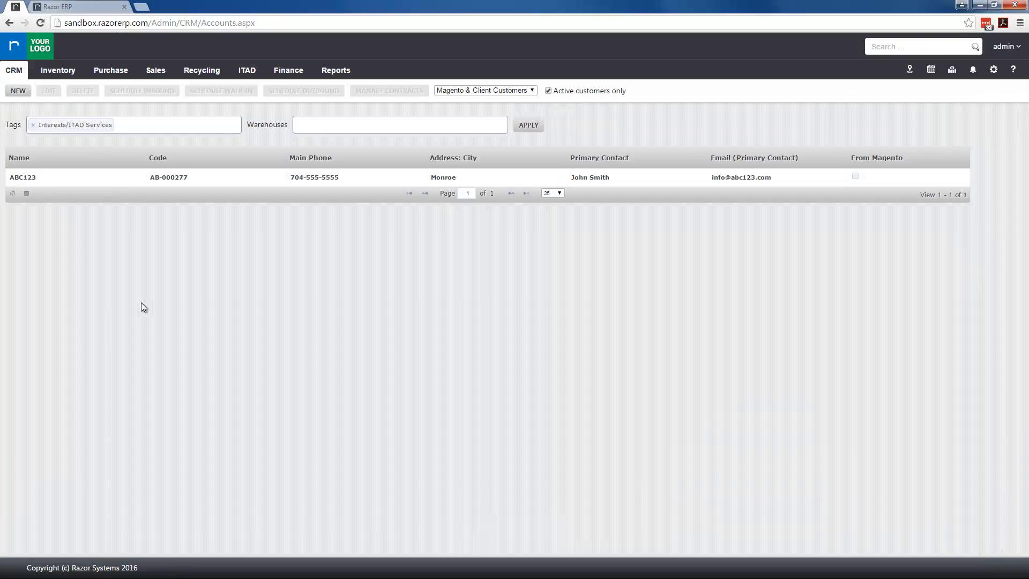